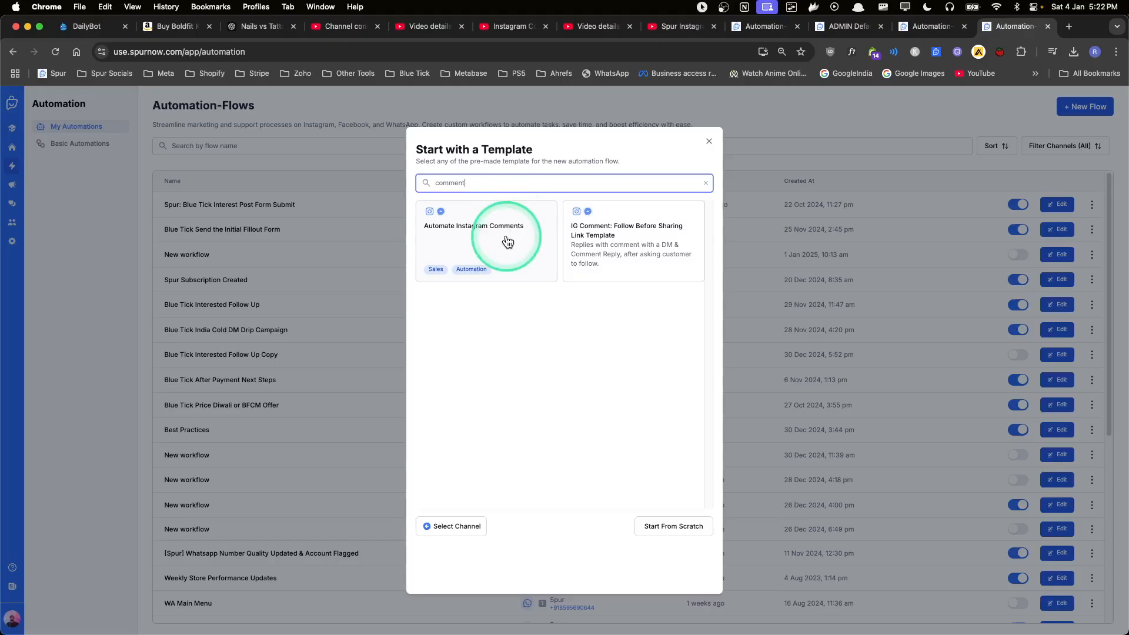
- Create a flow from the Automate Instagram Comments template and open the settings of its starting comment trigger
click(512, 230)
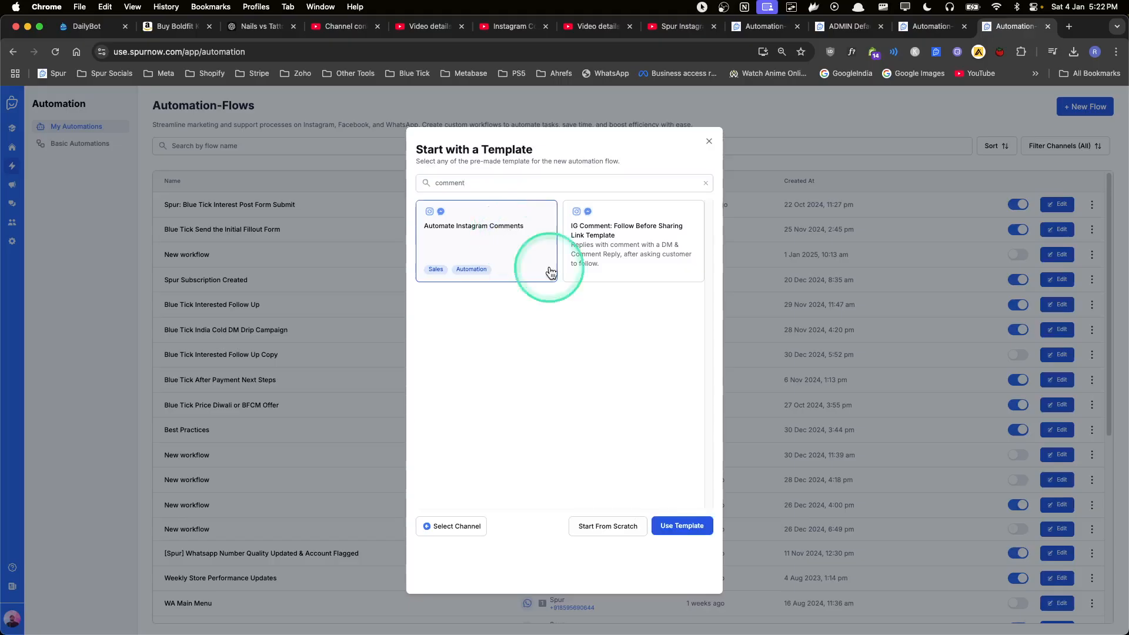
click(682, 527)
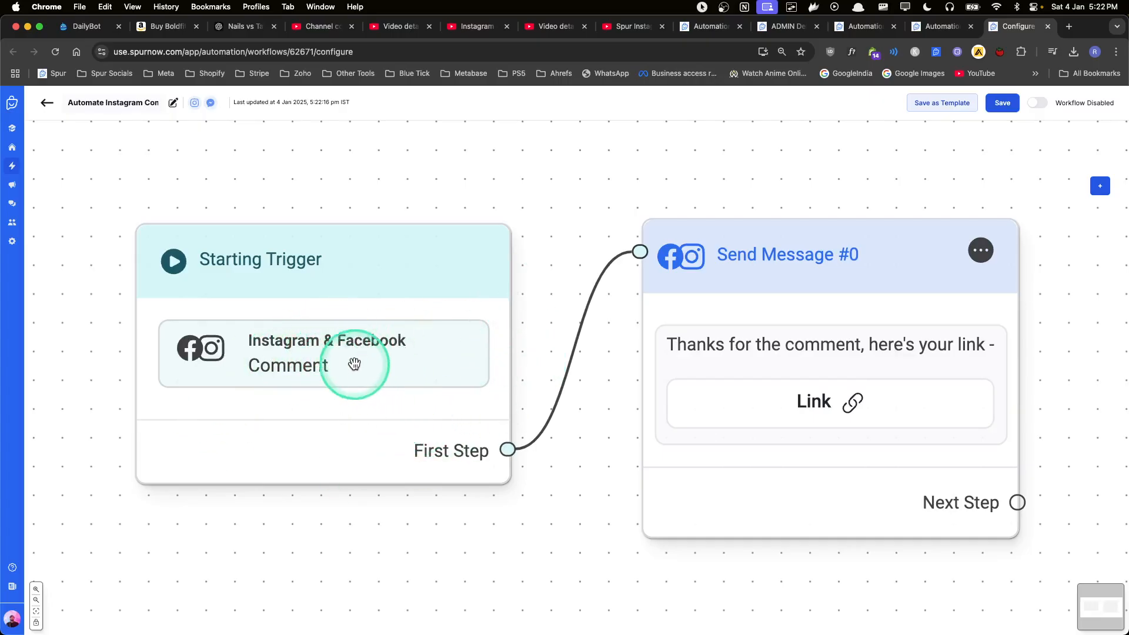
scroll(569, 182, down, 2)
drag(568, 182, 881, 179)
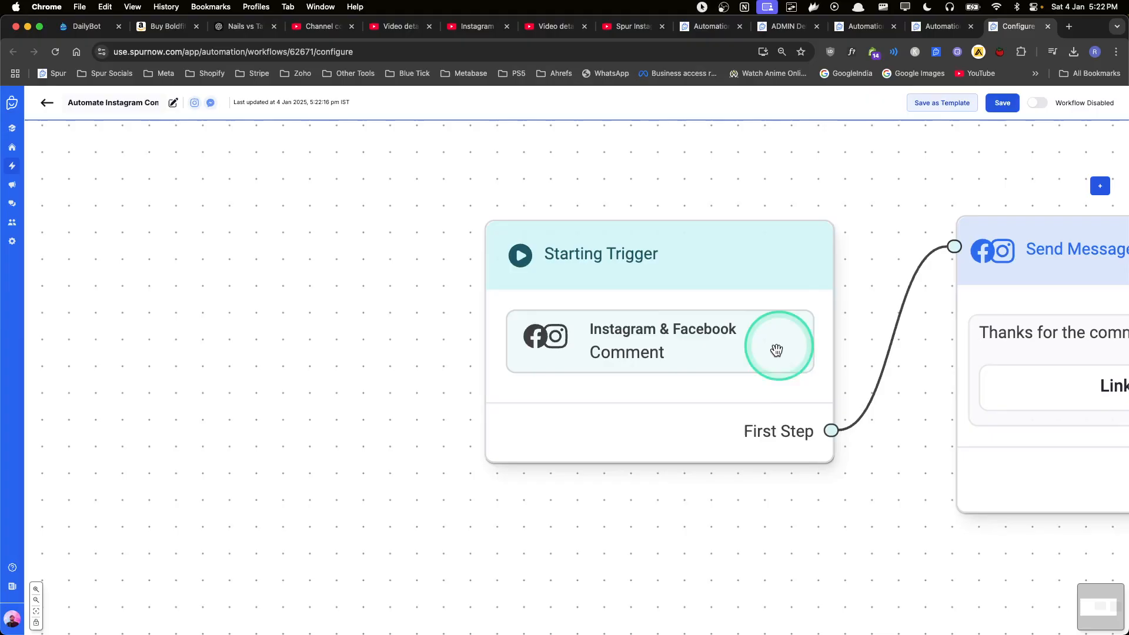
click(773, 349)
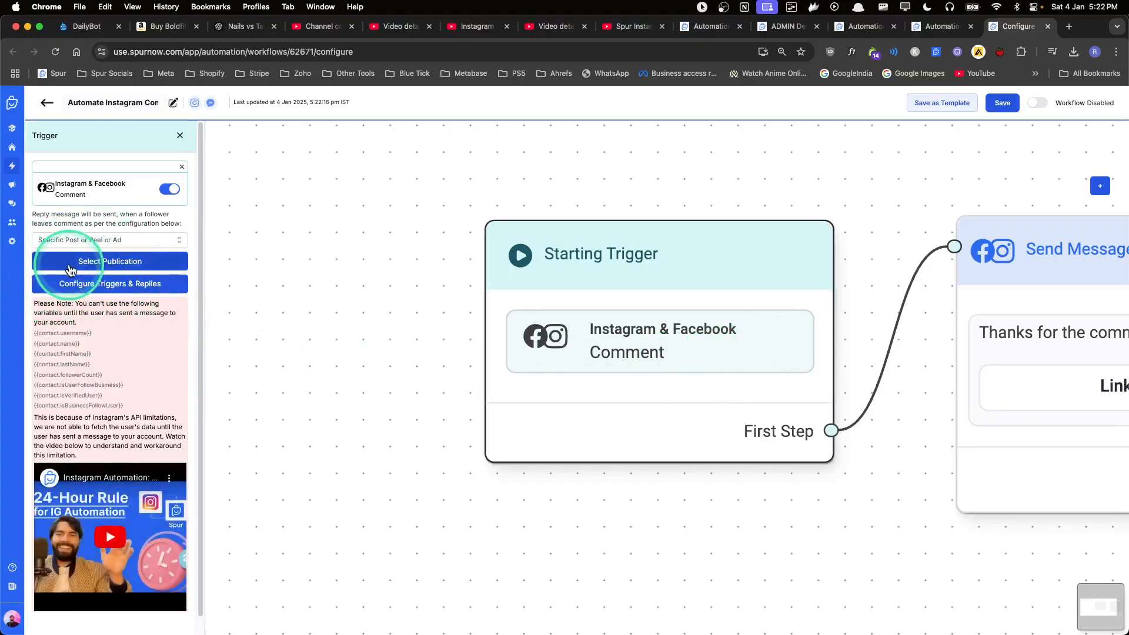
- Choose the Instagram post dated 12 Nov 2024, starting "Comment BFCM to get the", as the publication for the comment trigger
click(144, 268)
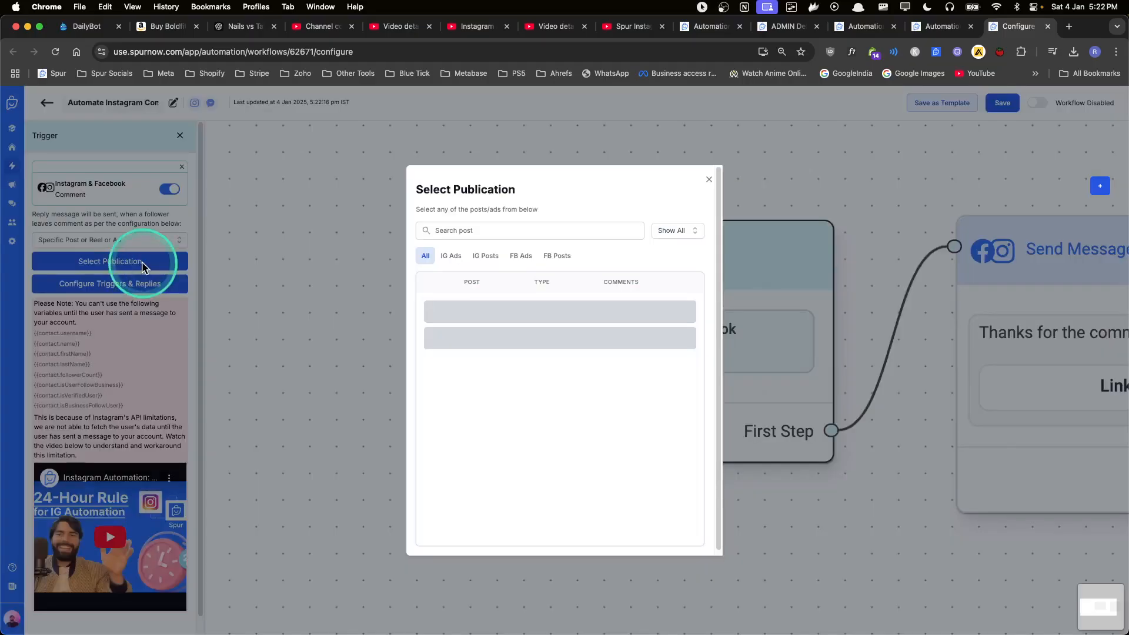
click(451, 258)
click(486, 257)
click(521, 256)
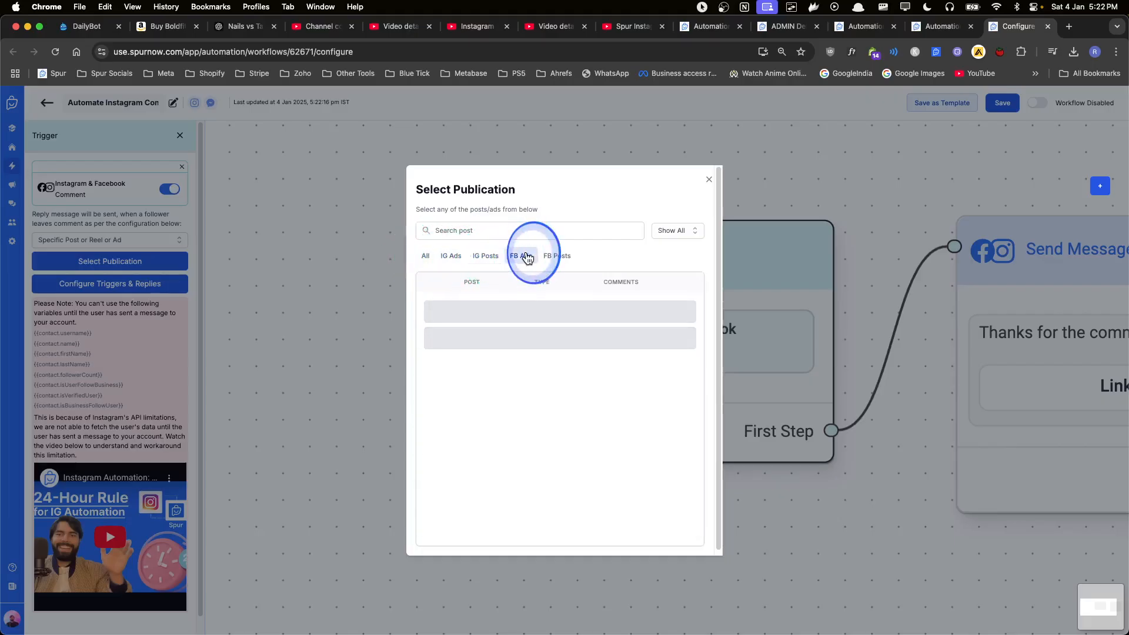
click(557, 258)
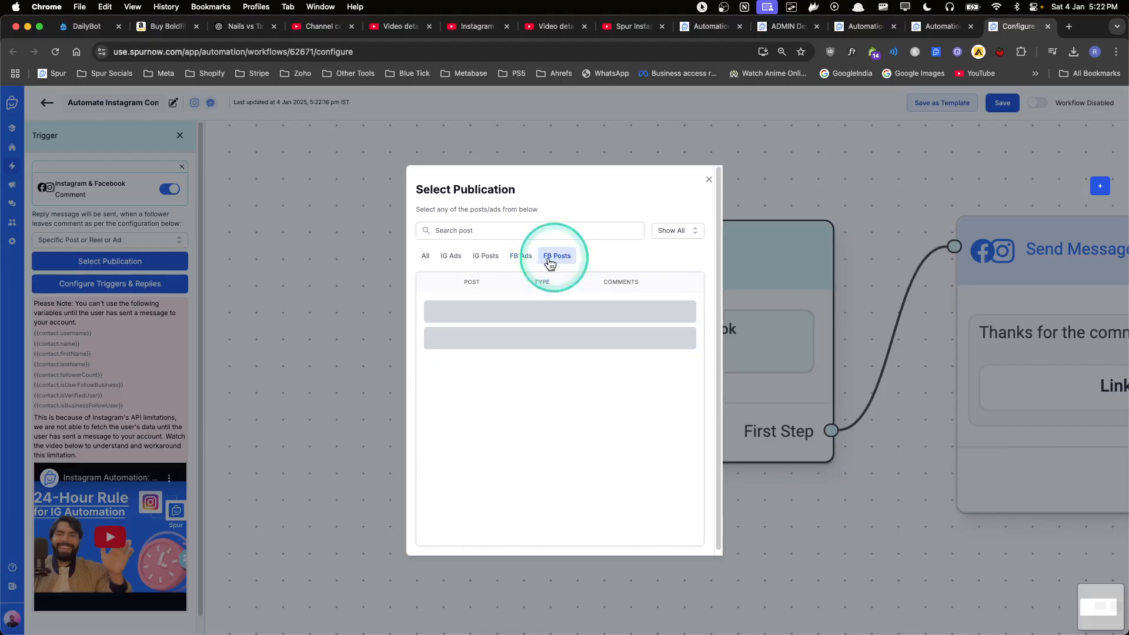
click(481, 257)
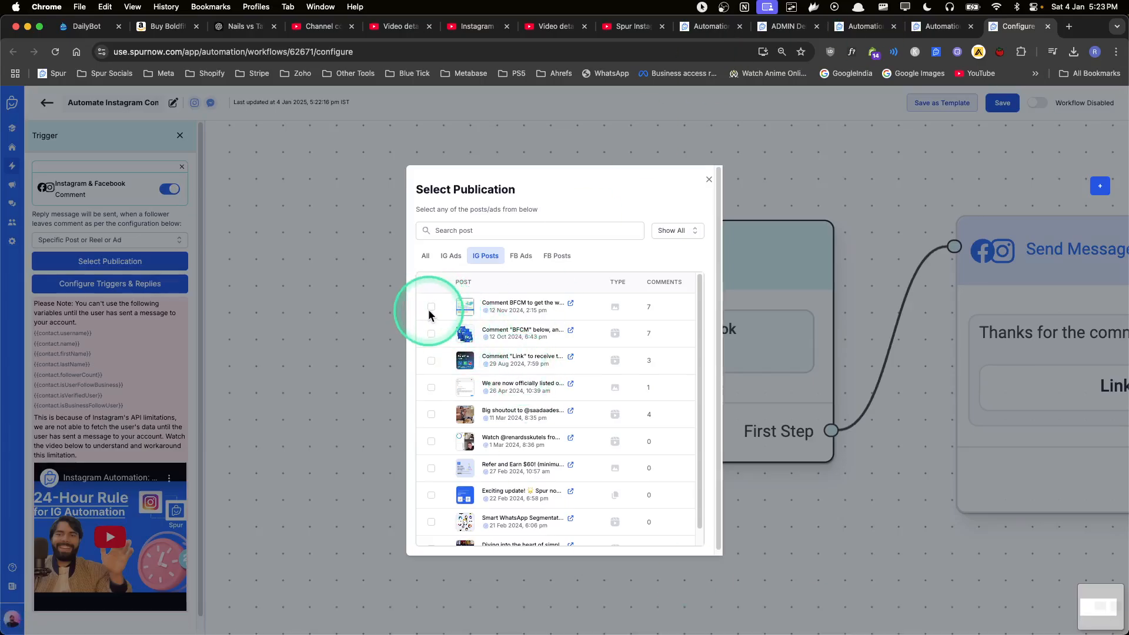
click(431, 308)
click(708, 180)
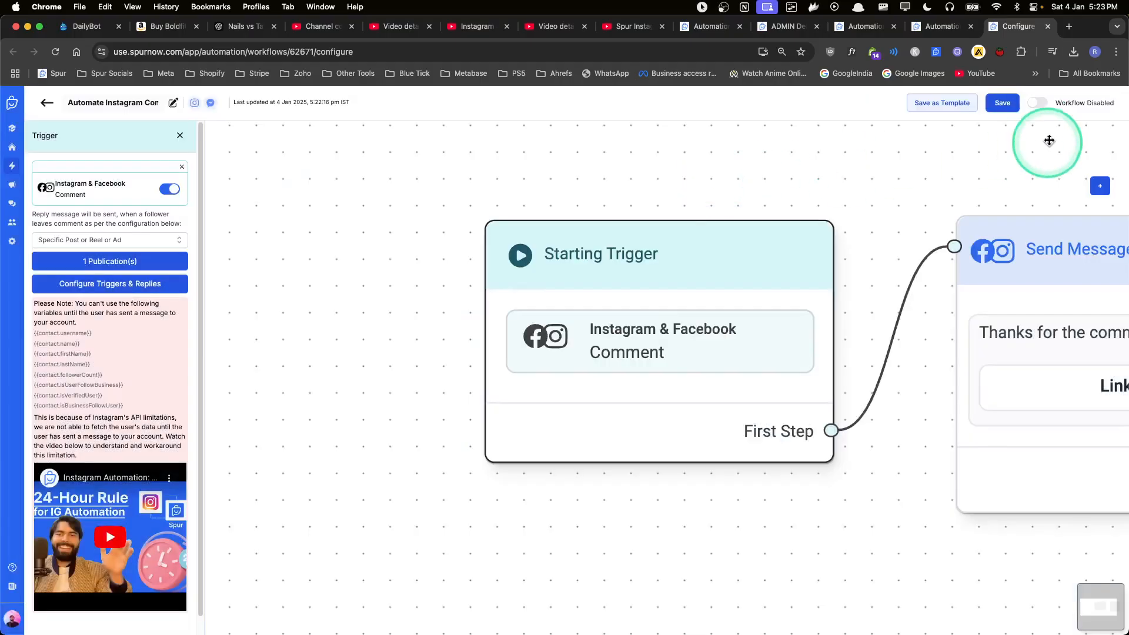
- Add "playlist" to the keywords that activate the comment trigger
drag(983, 182, 865, 165)
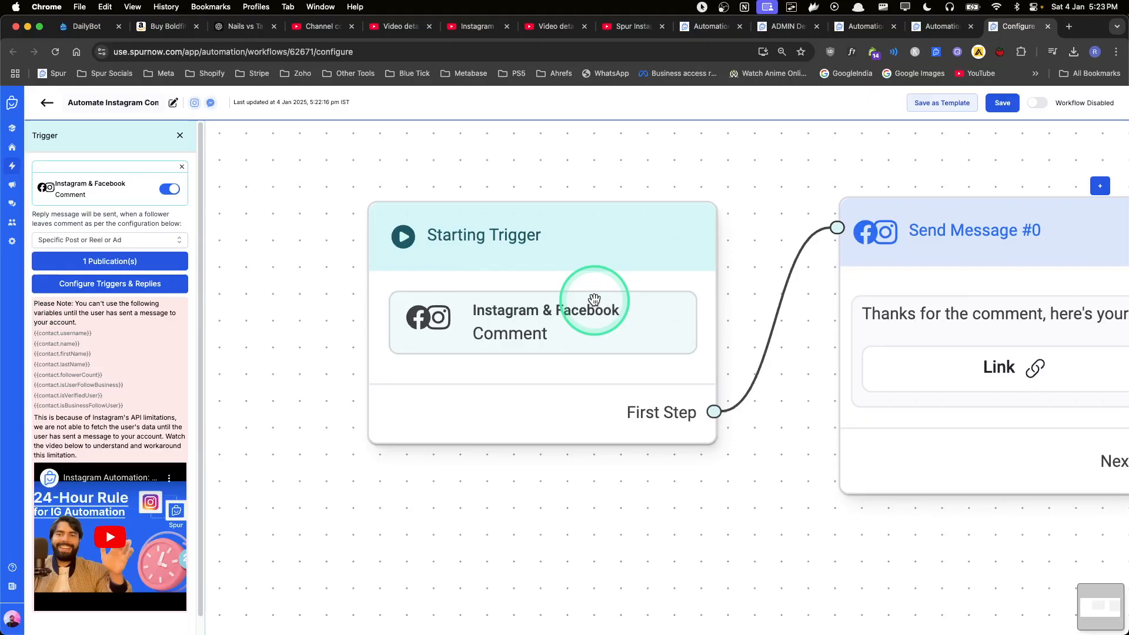
click(136, 286)
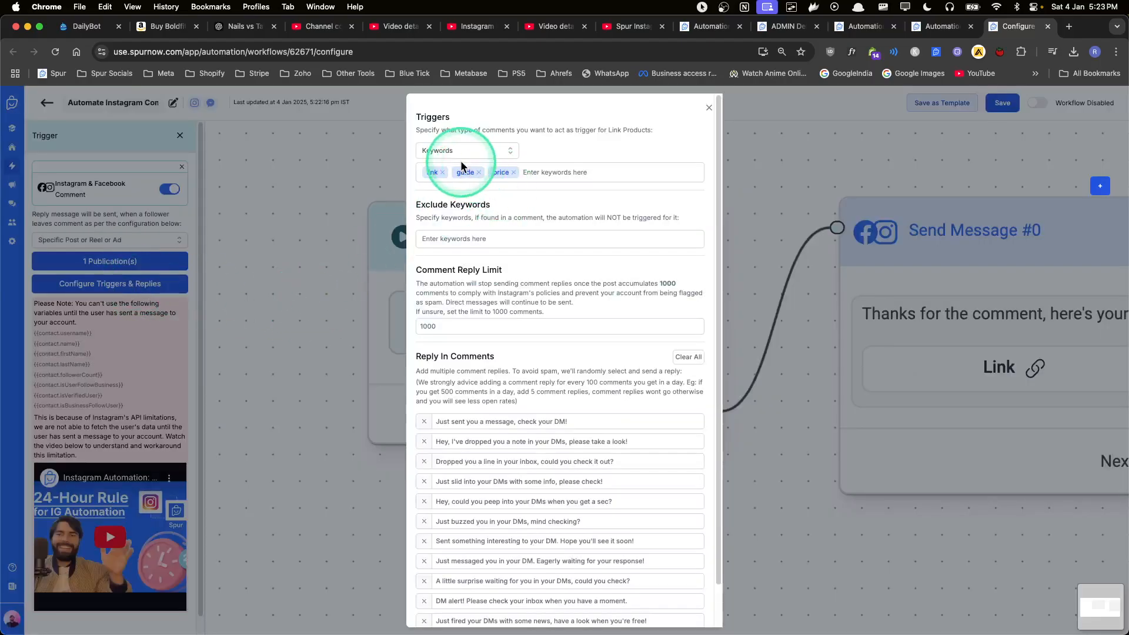
drag(415, 115, 588, 187)
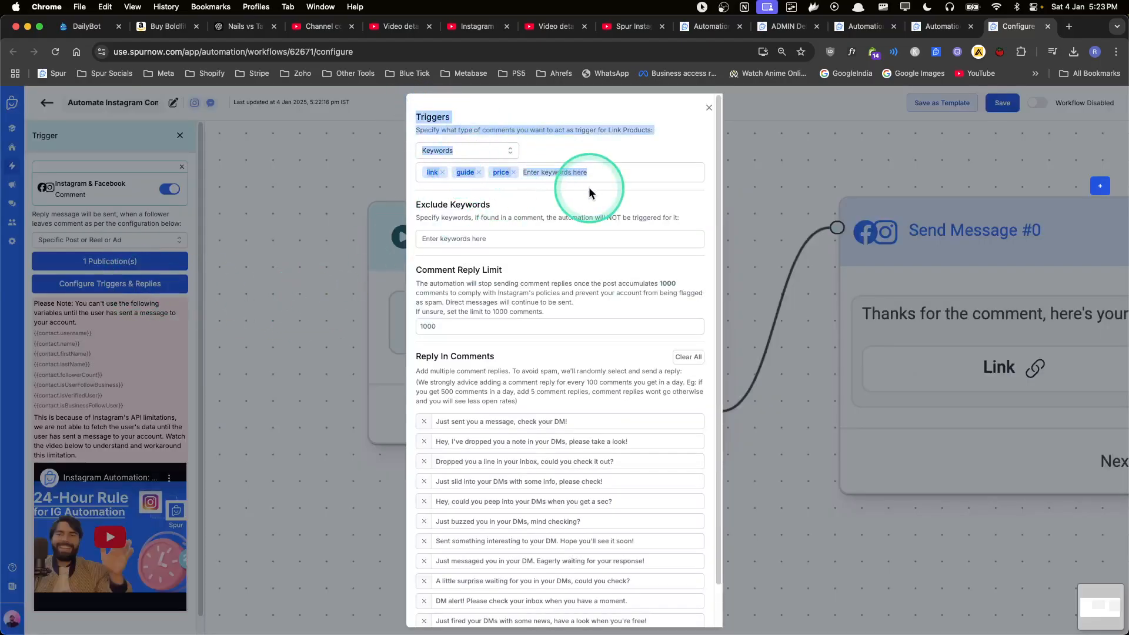
click(588, 187)
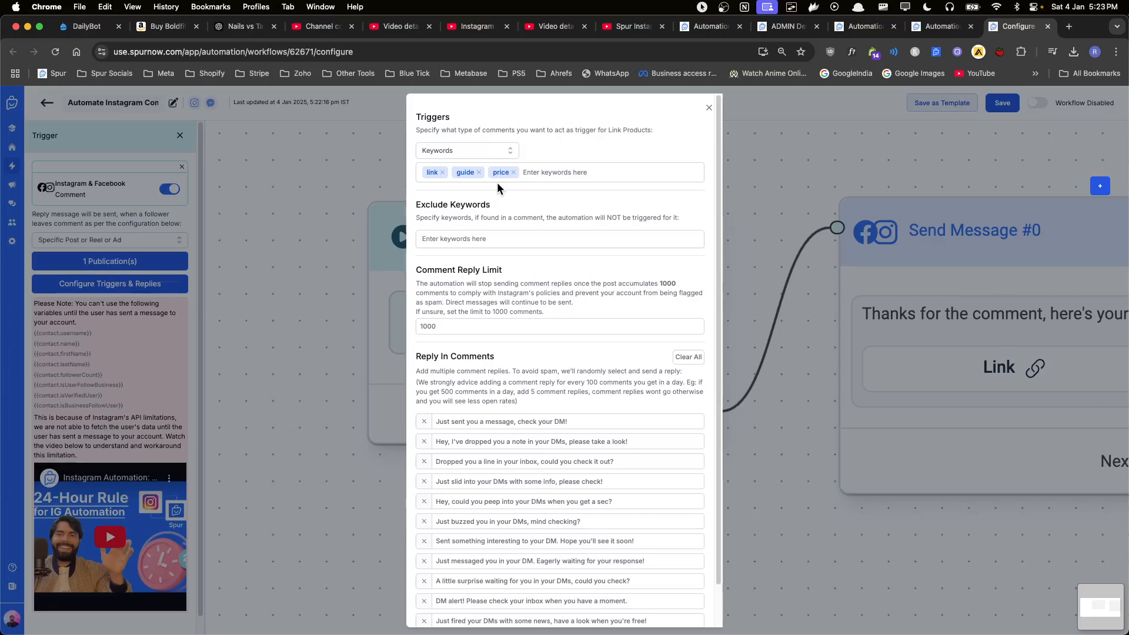
click(553, 177)
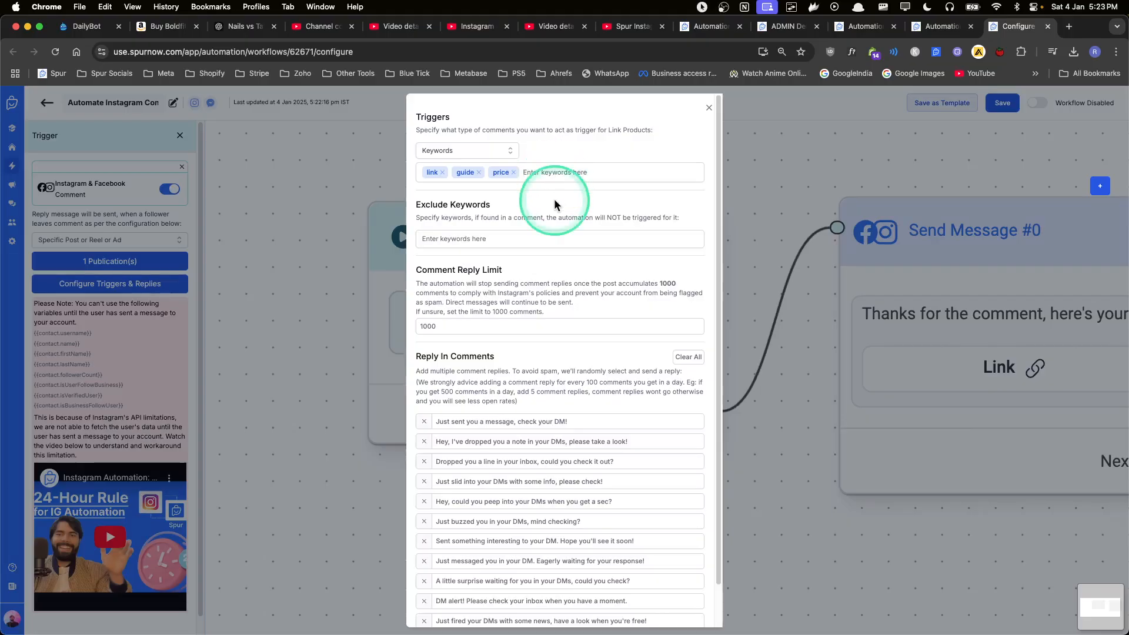
text(play)
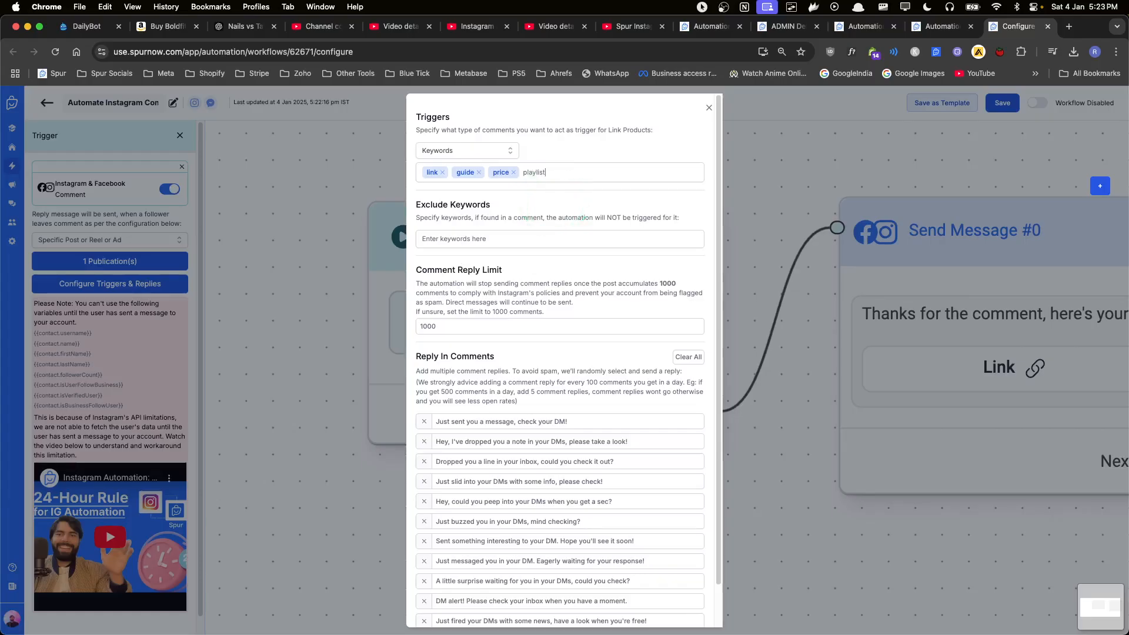
text(list)
key(Return)
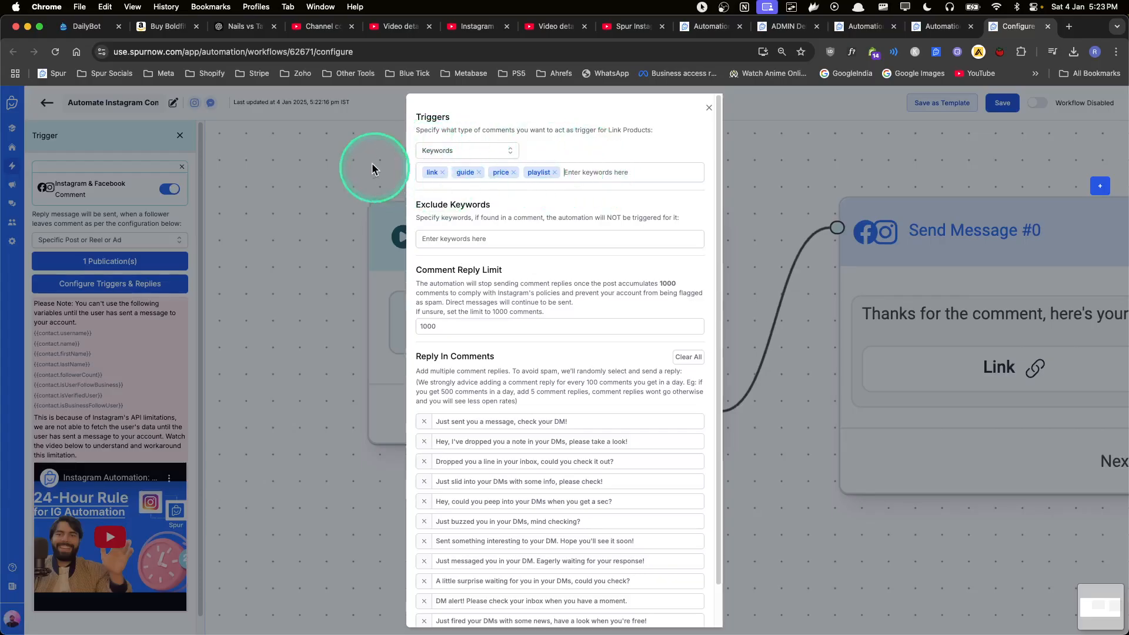
click(503, 154)
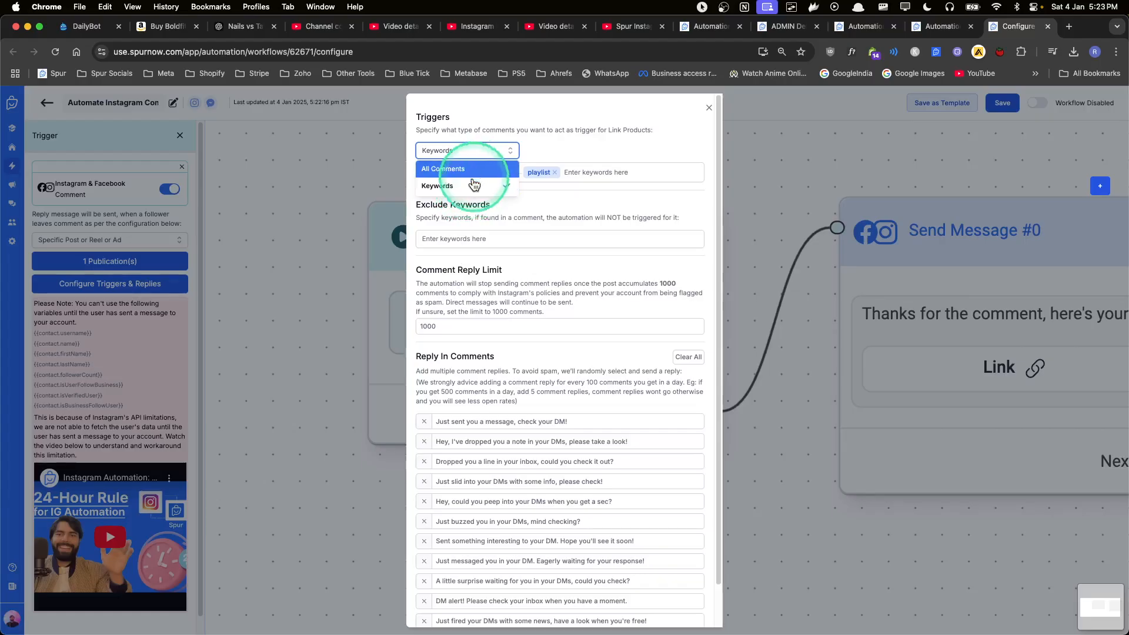
click(510, 155)
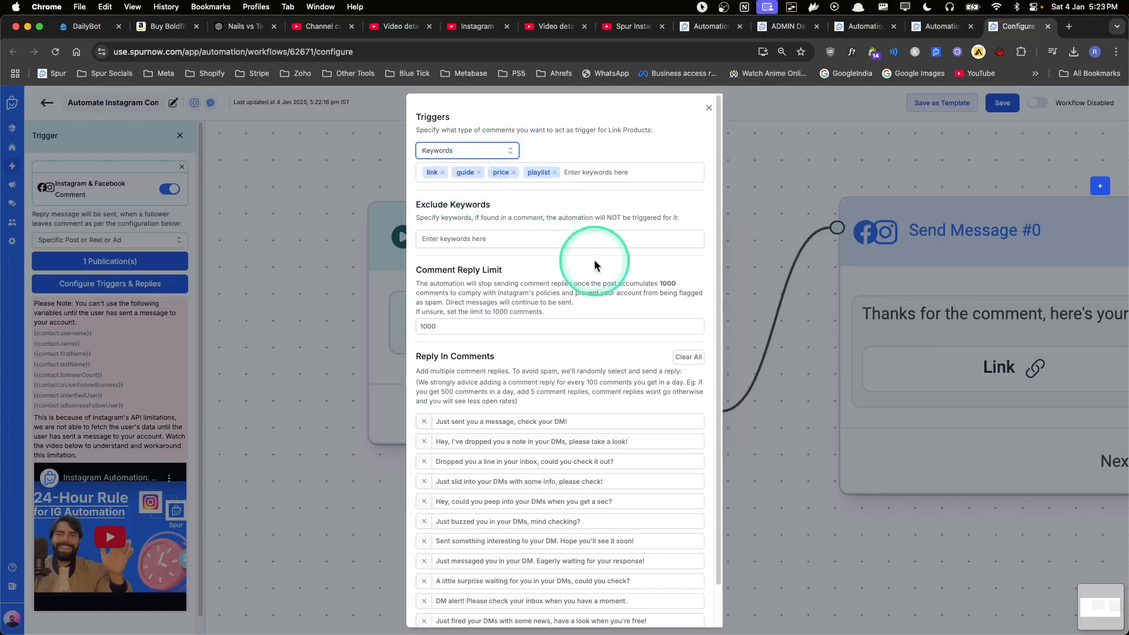
- Set the Comment Reply Limit to 500 and close the triggers and replies configuration
scroll(580, 252, down, 1)
drag(407, 233, 585, 263)
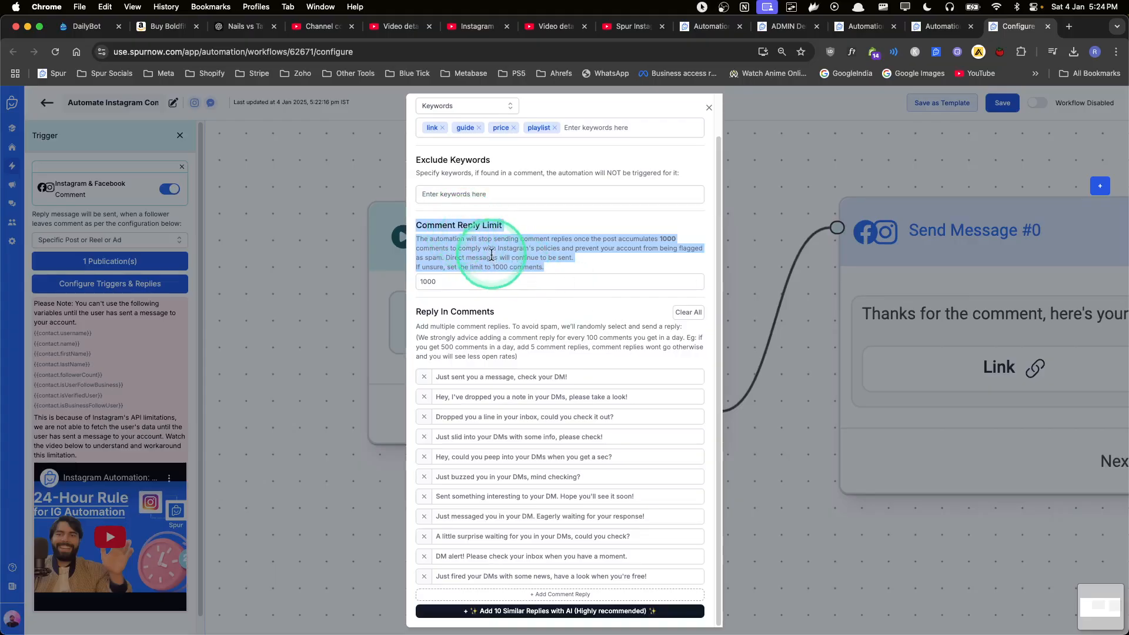
click(492, 285)
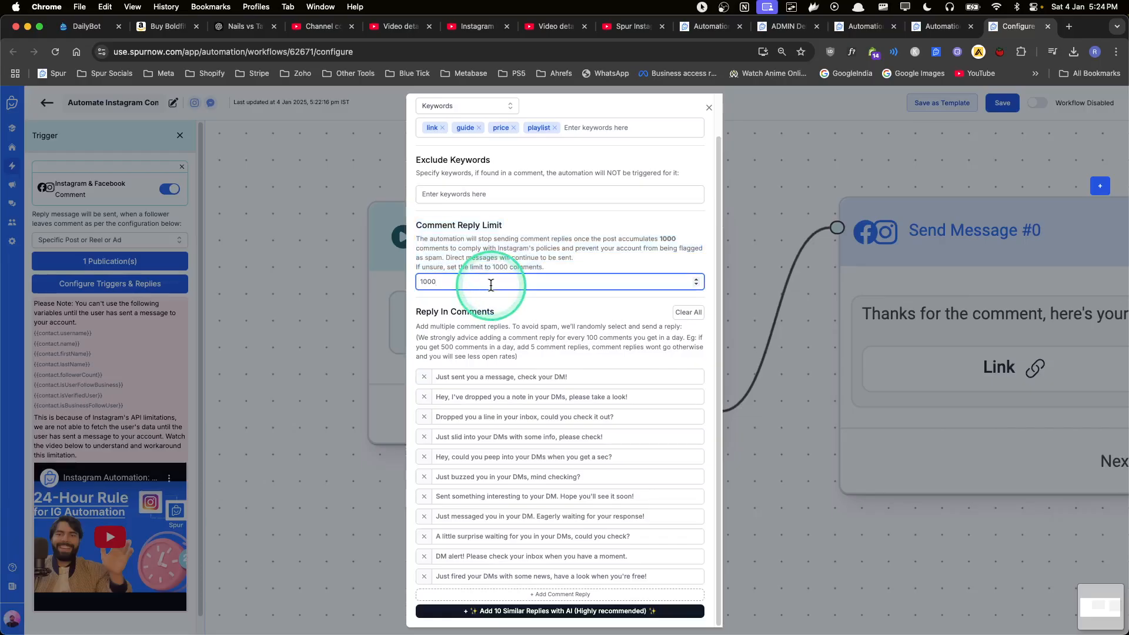
key(BackSpace)
key(BackSpace)
key(BackSpace)
text(500)
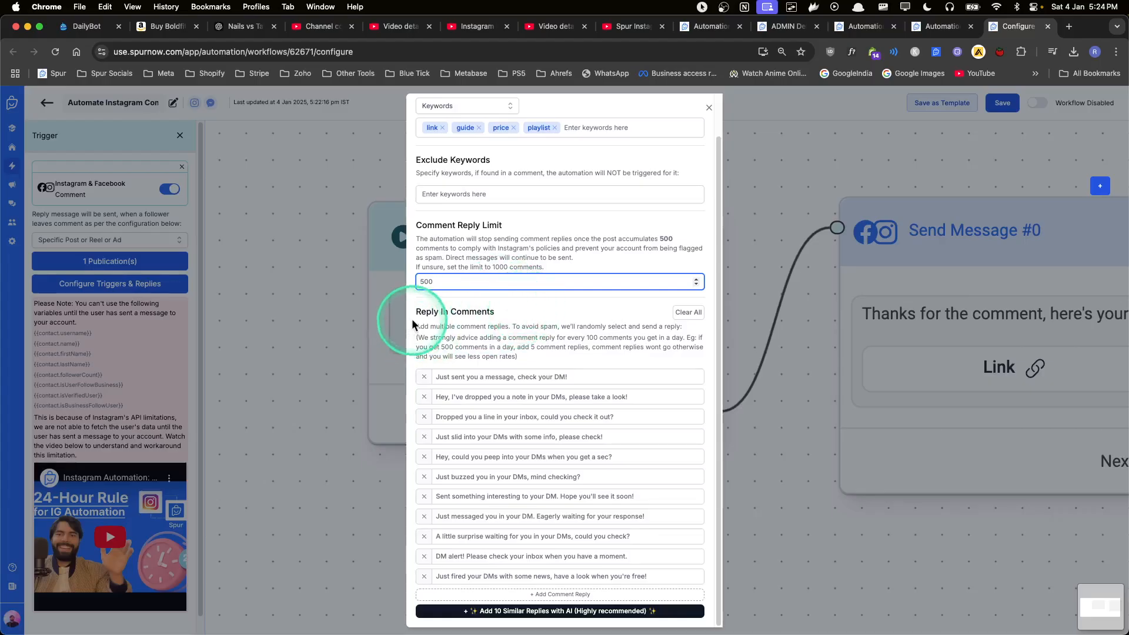
drag(420, 312, 552, 354)
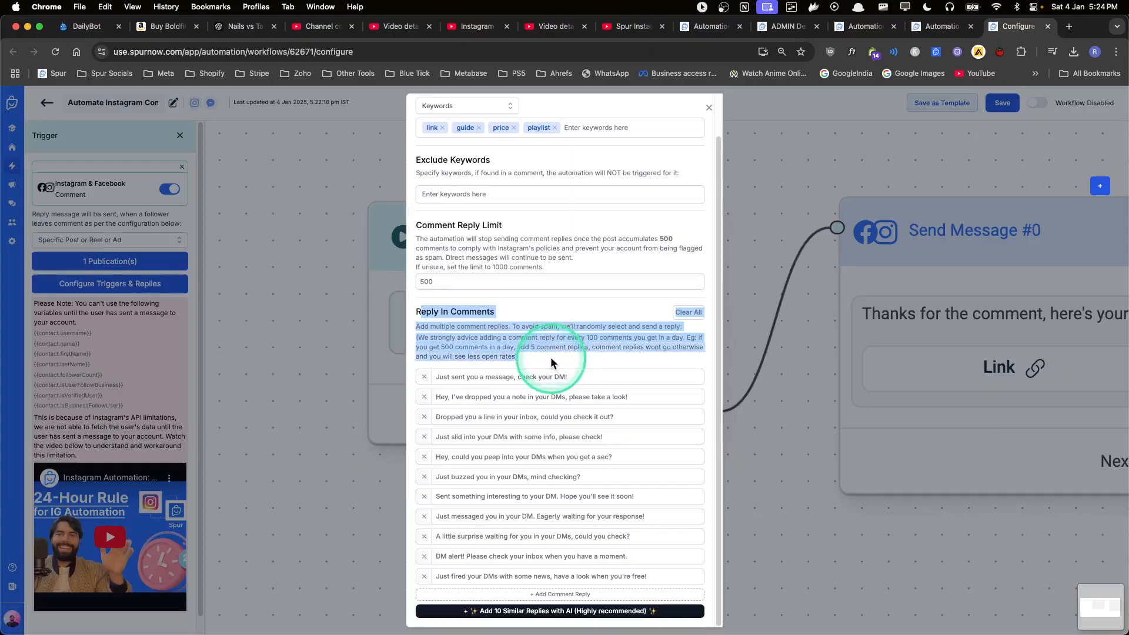
scroll(600, 304, up, 1)
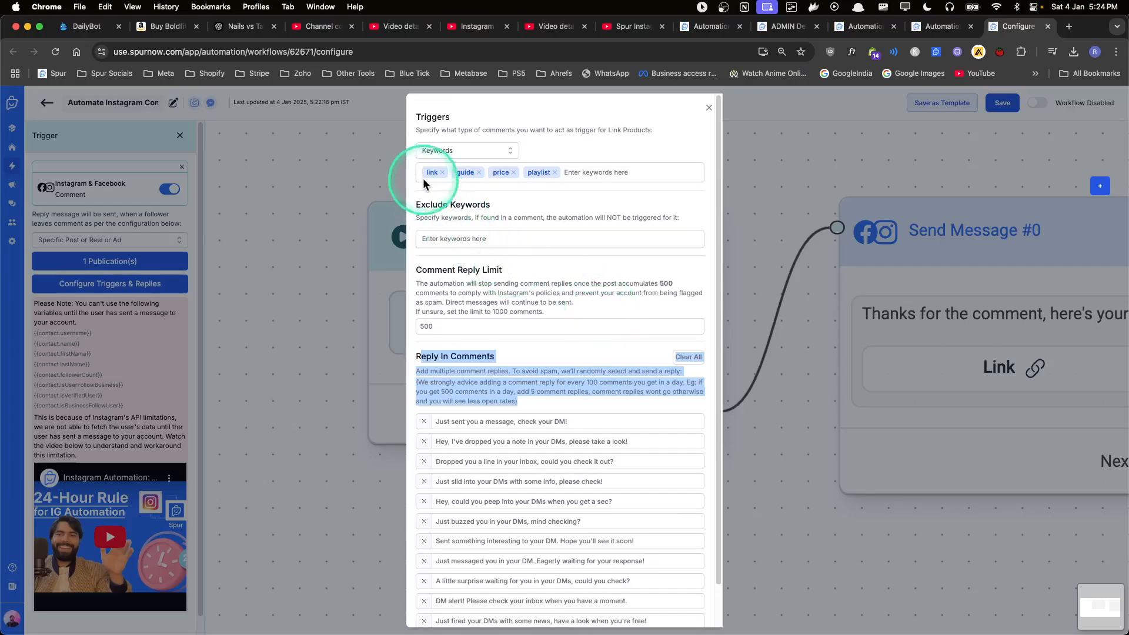
scroll(580, 329, down, 1)
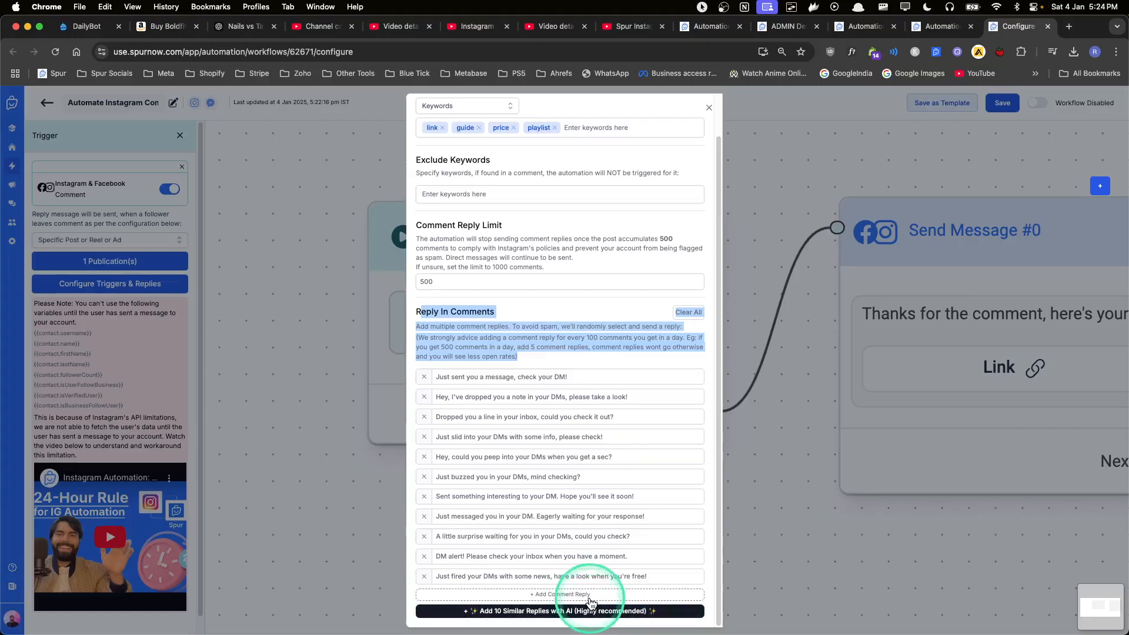
scroll(630, 469, up, 1)
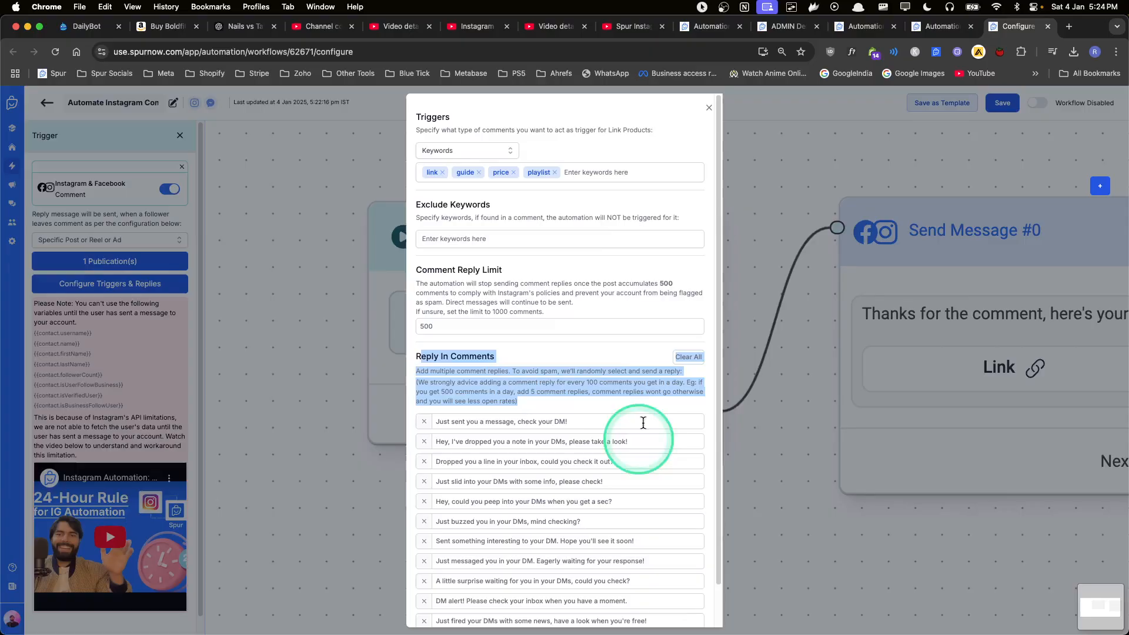
click(709, 108)
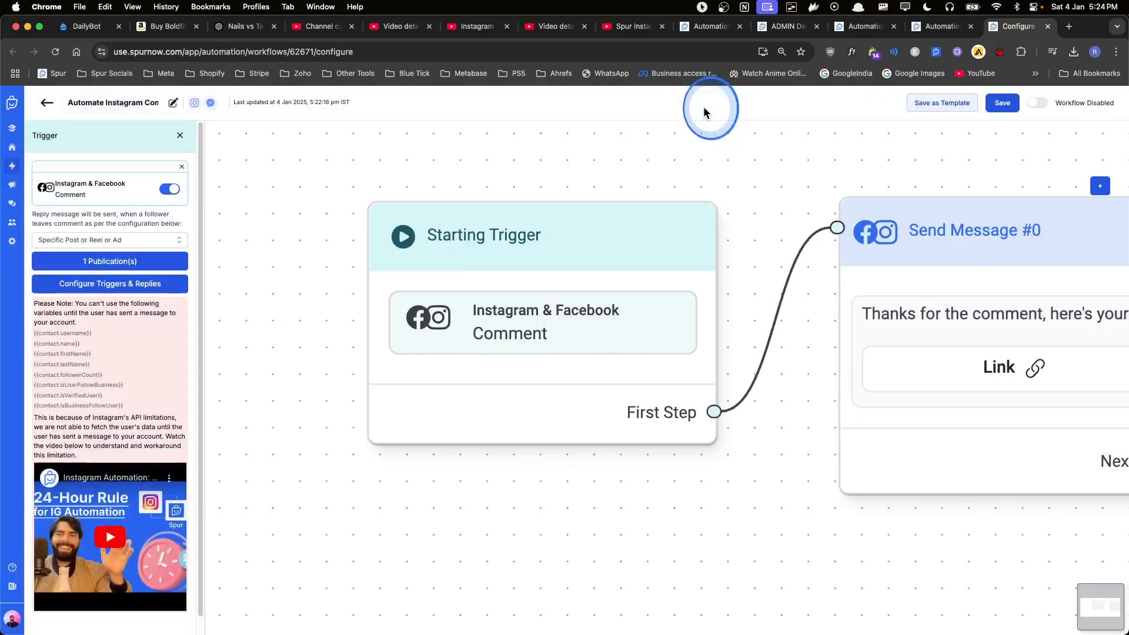
- Open the settings of the Send Message #0 block
drag(857, 151, 621, 147)
scroll(628, 154, down, 3)
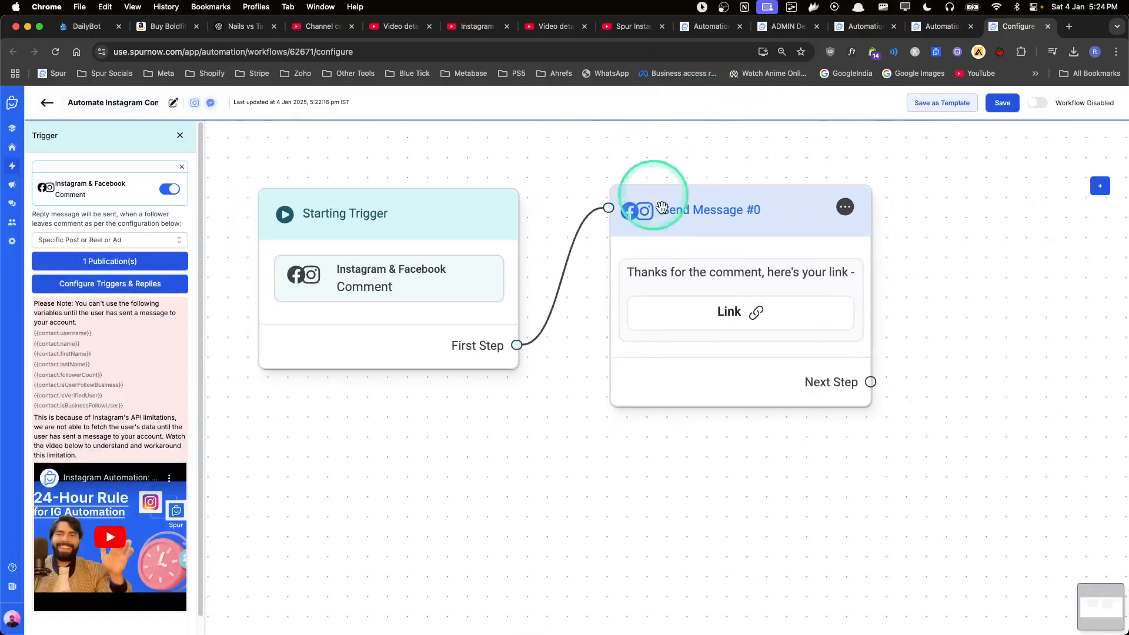
click(713, 273)
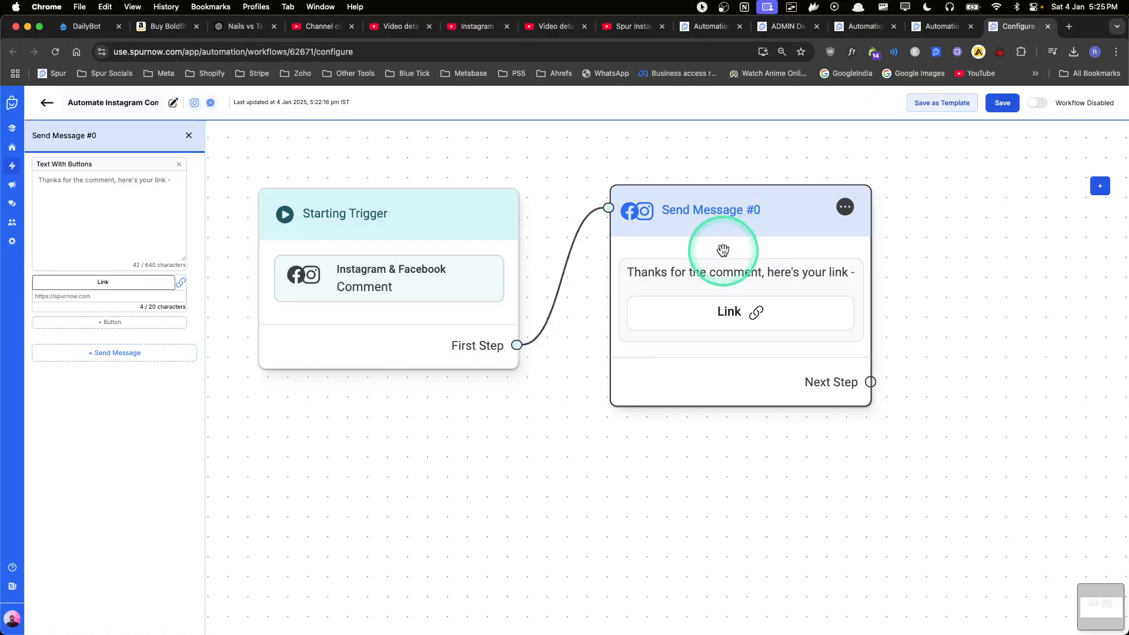
- Try adding a second text message reading "fdgfd" to the Send Message #0 block, and remove it
click(112, 353)
click(121, 378)
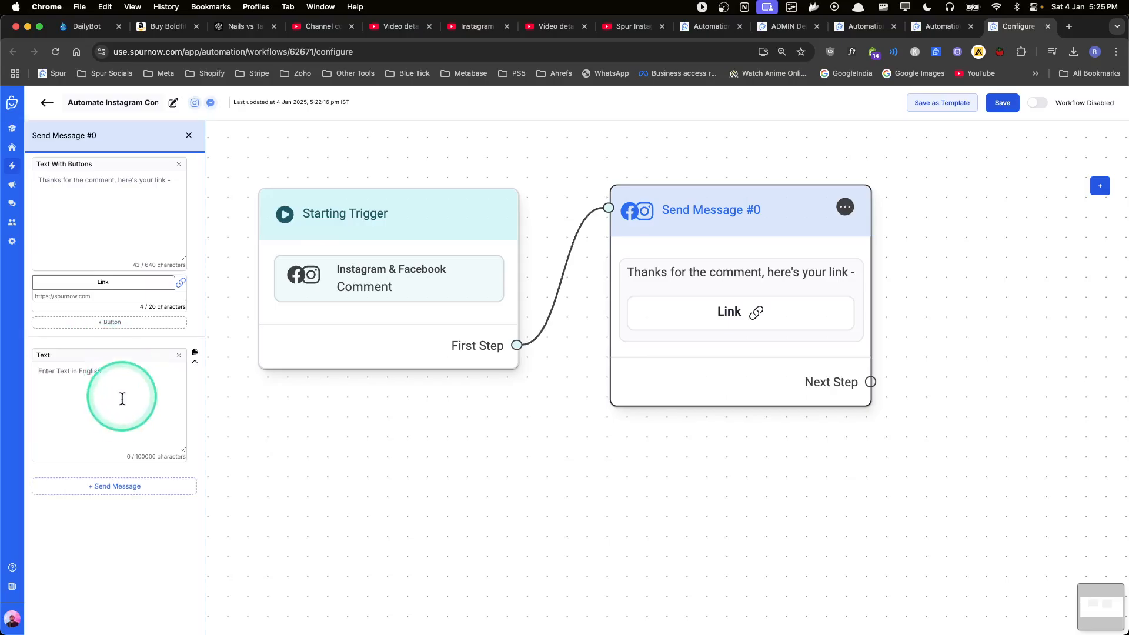
click(150, 412)
text(fdgfd)
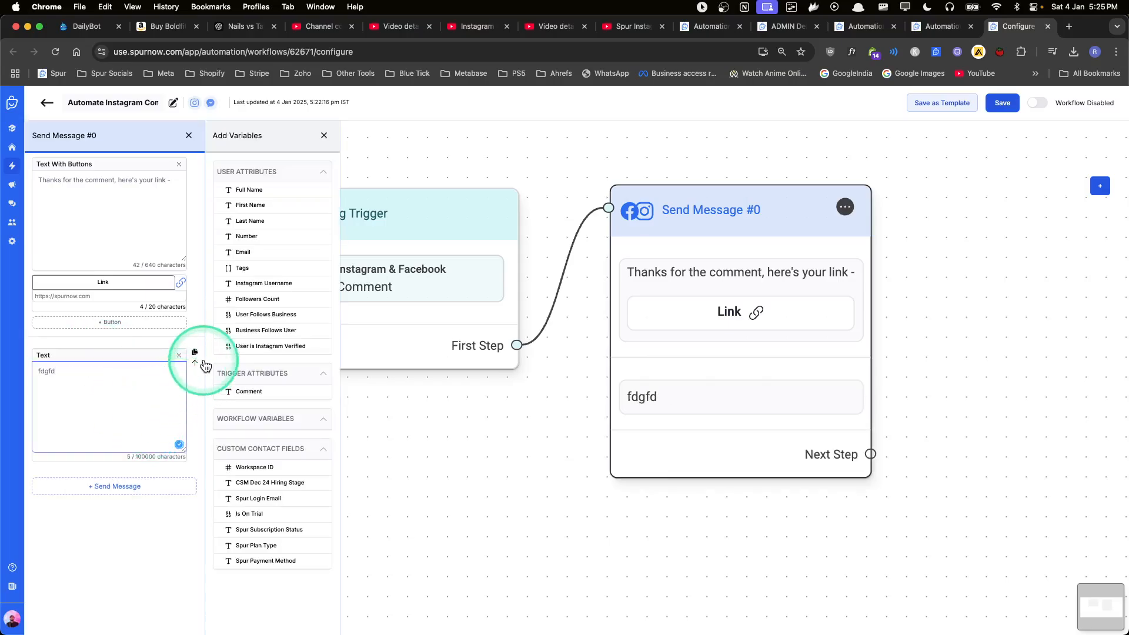
click(179, 355)
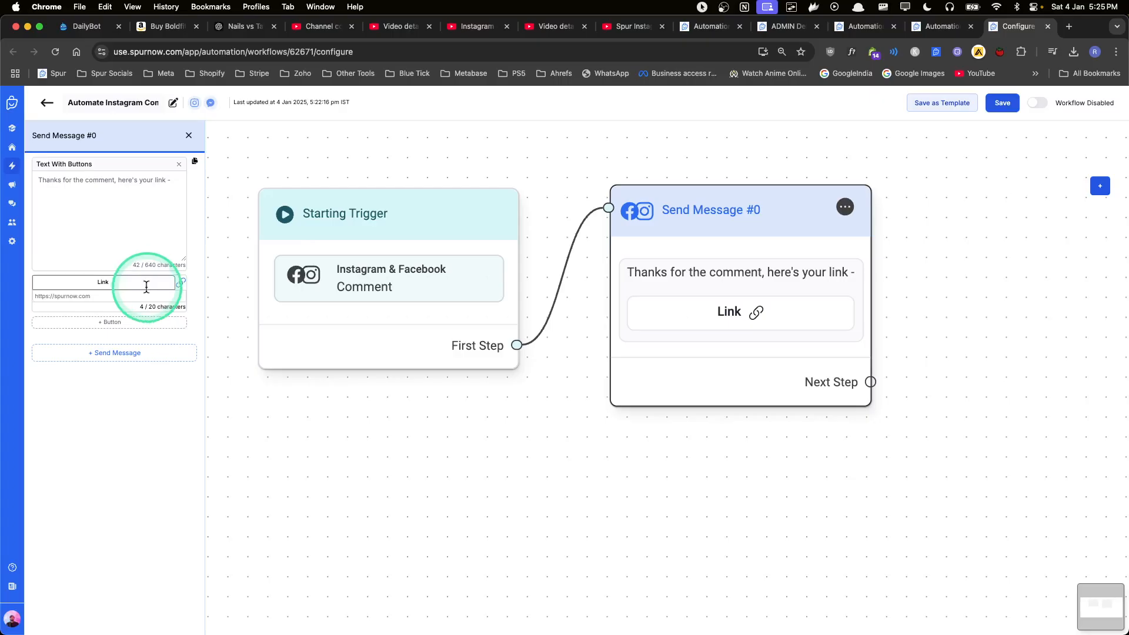
- Change the label of the message's link button to "Button Text"
triple_click(110, 185)
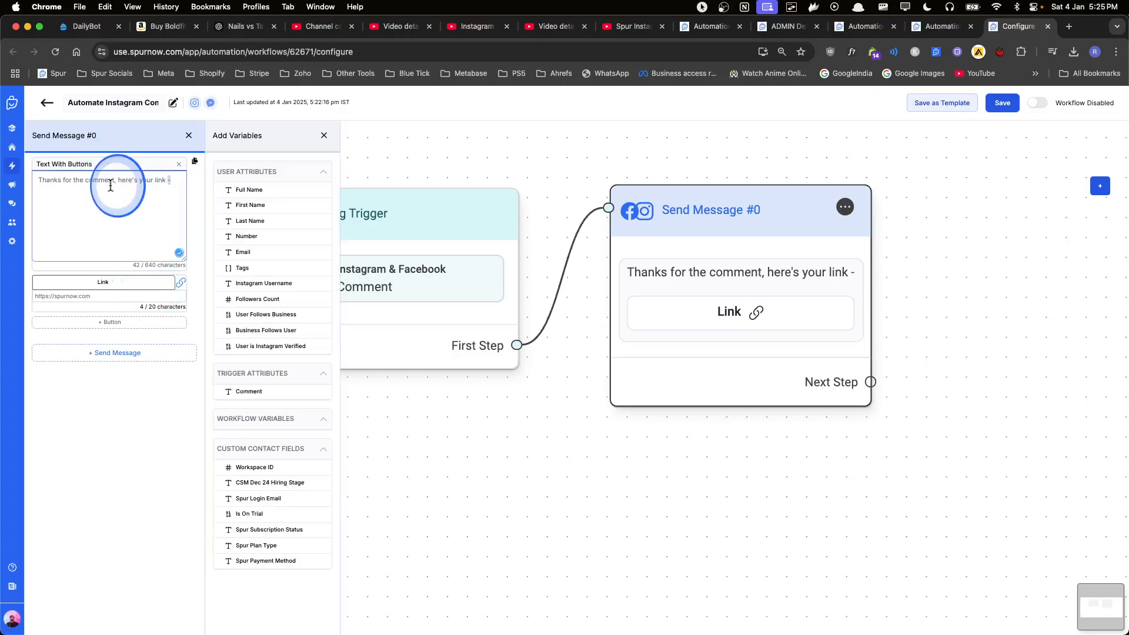
double_click(124, 280)
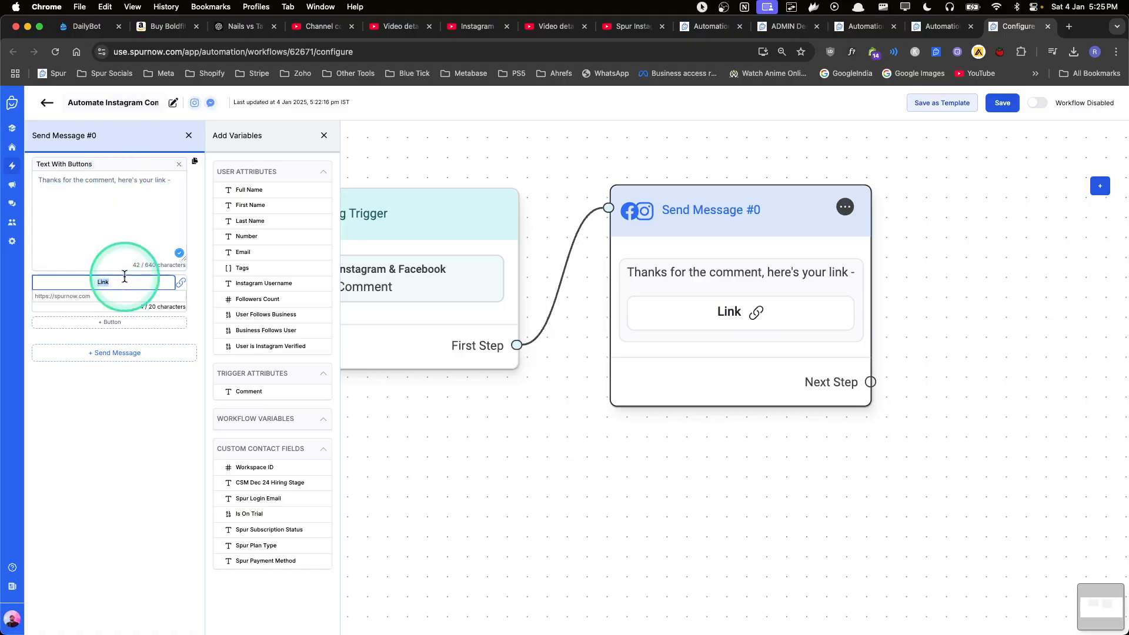
text(Button)
text(Text)
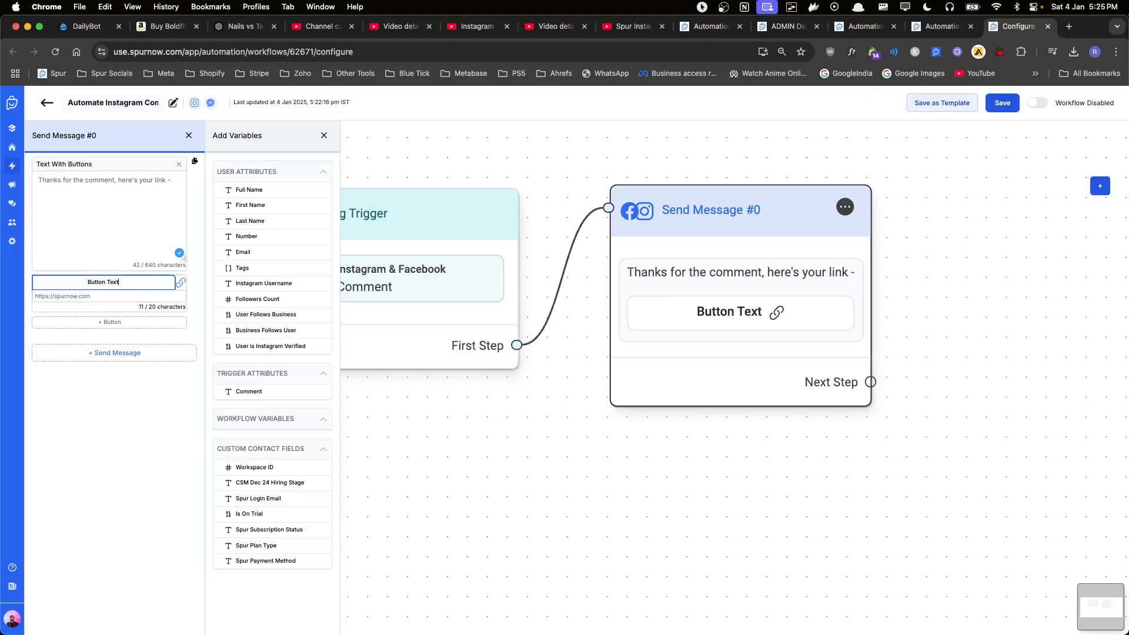
- Highlight the URL of the message's link button in the Send Message #0 settings
double_click(122, 295)
triple_click(122, 295)
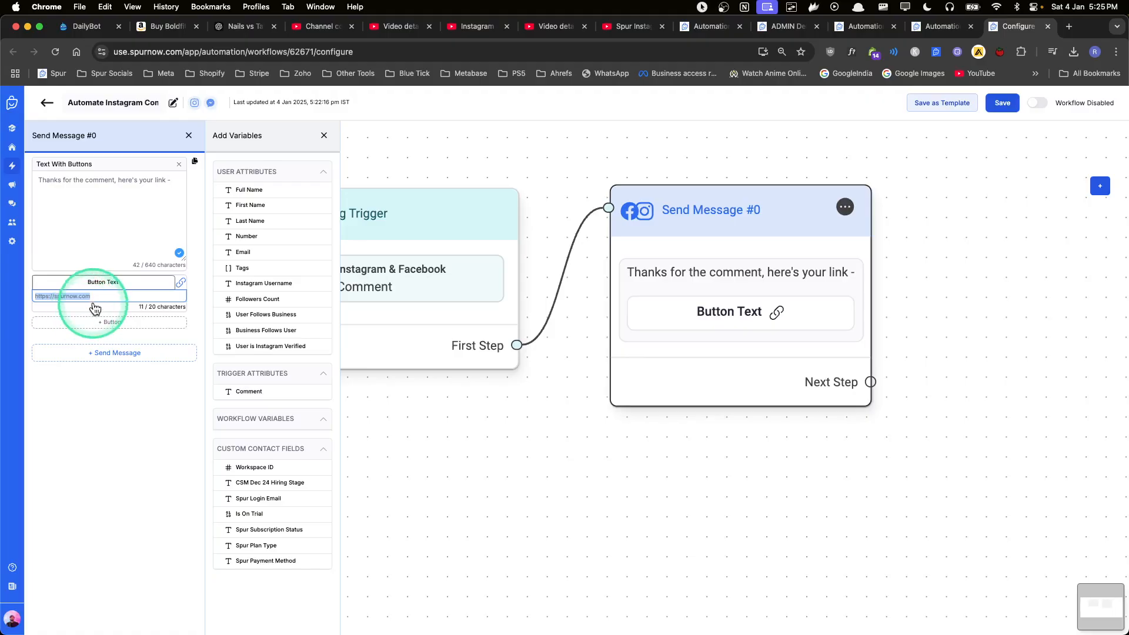
- Enable the workflow and save it
click(1035, 107)
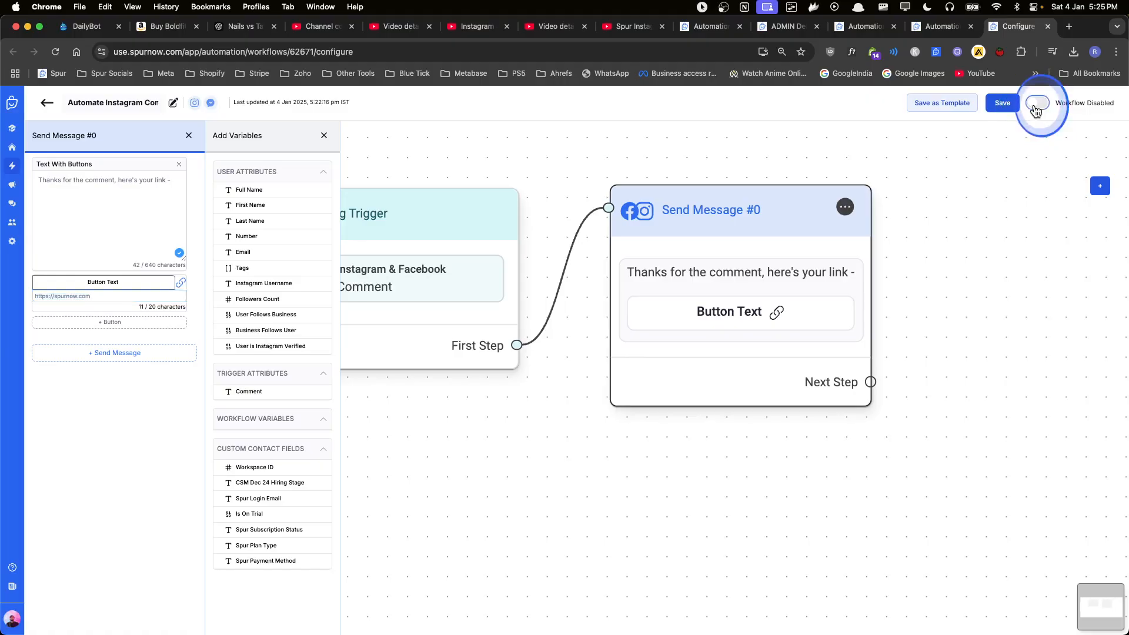
click(1004, 109)
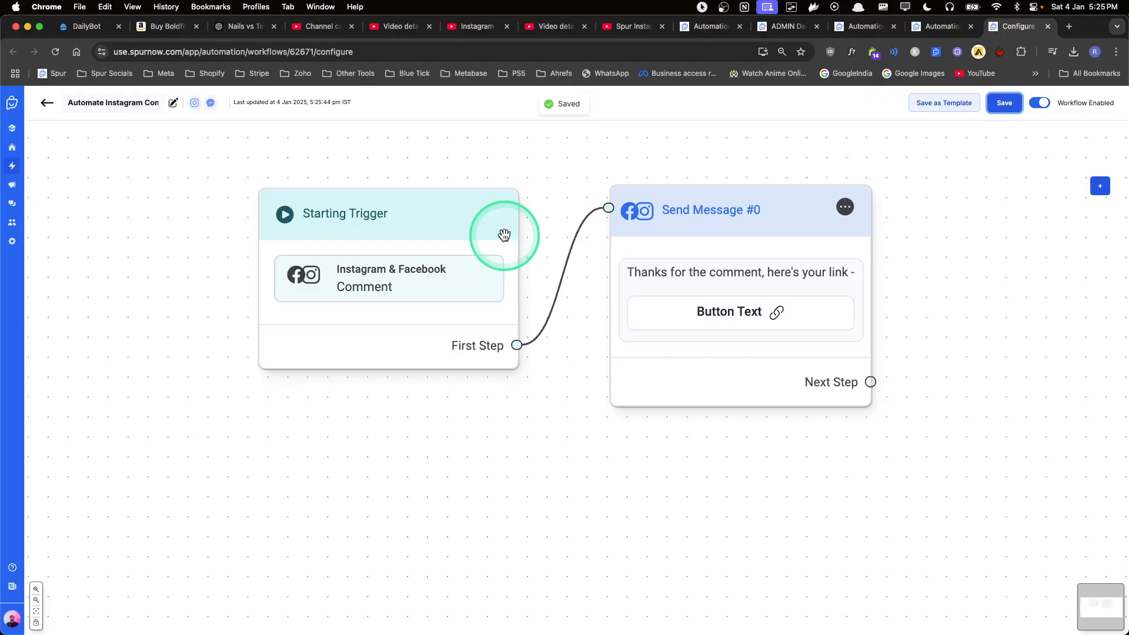
- View the post selected for the comment trigger on Instagram, and return to the workflow configuration in Spur
click(501, 277)
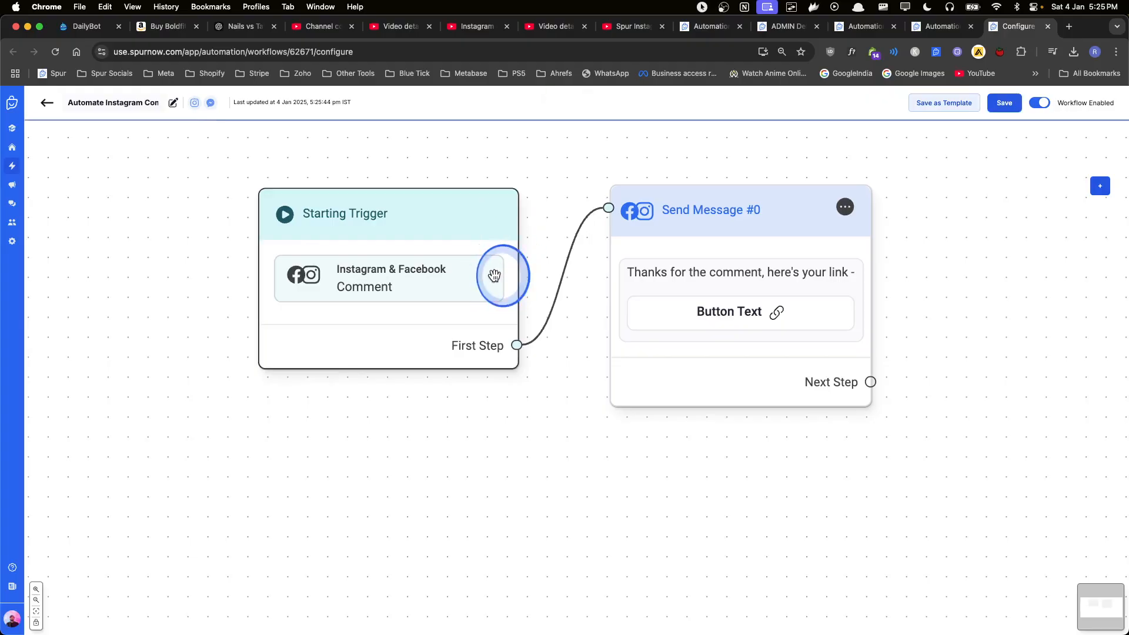
click(111, 261)
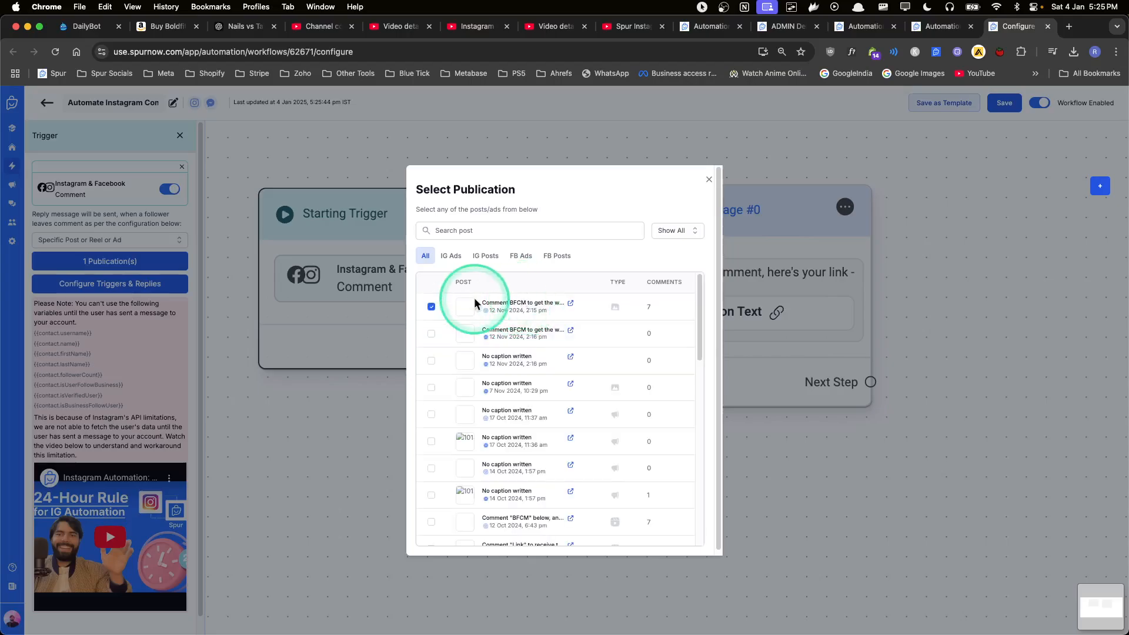
click(570, 303)
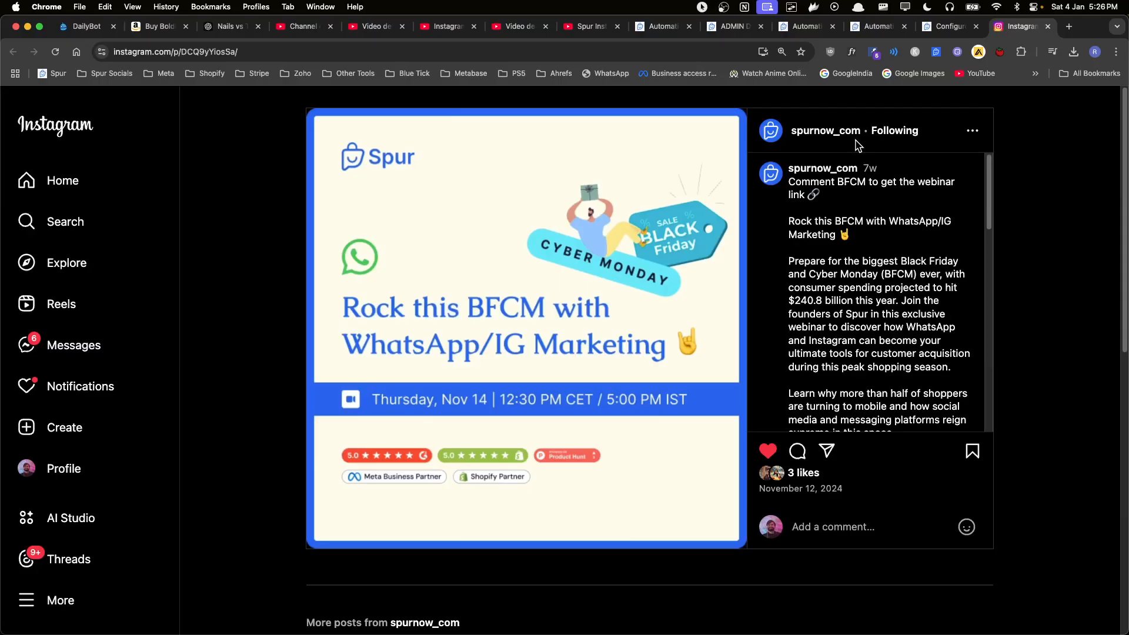
click(941, 35)
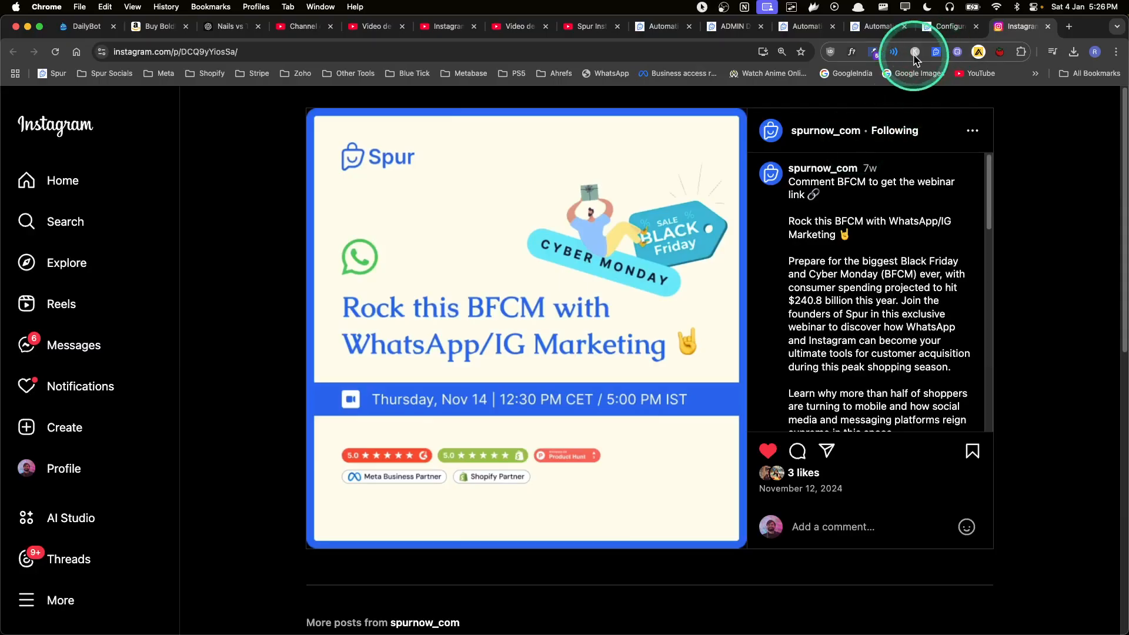
click(942, 32)
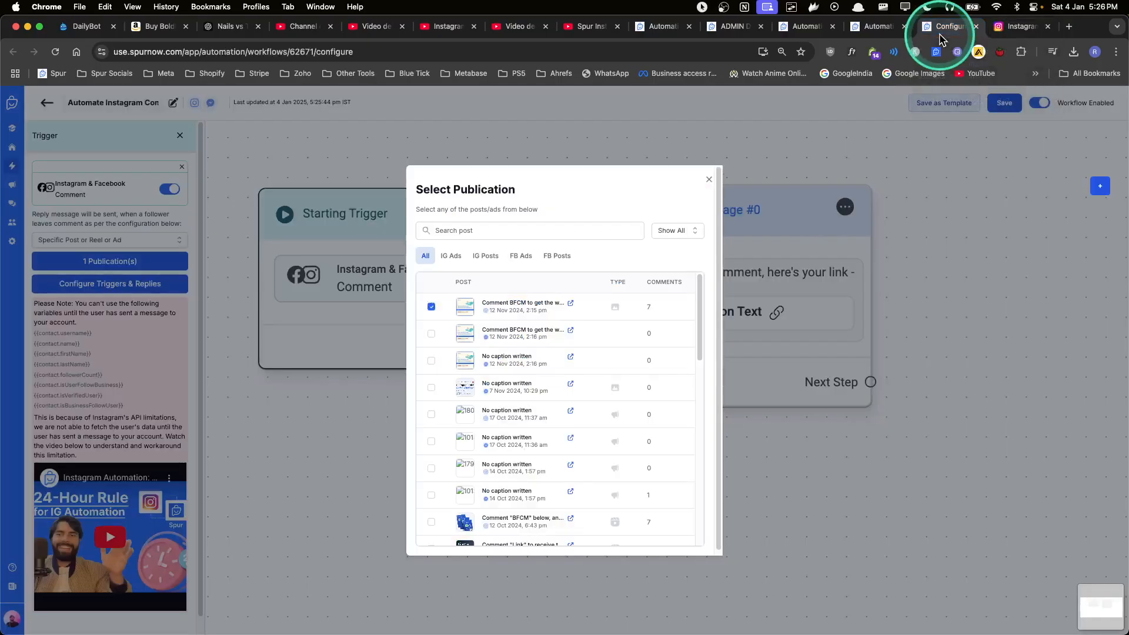
- Close the publication selection and the trigger settings, and save the workflow
click(710, 181)
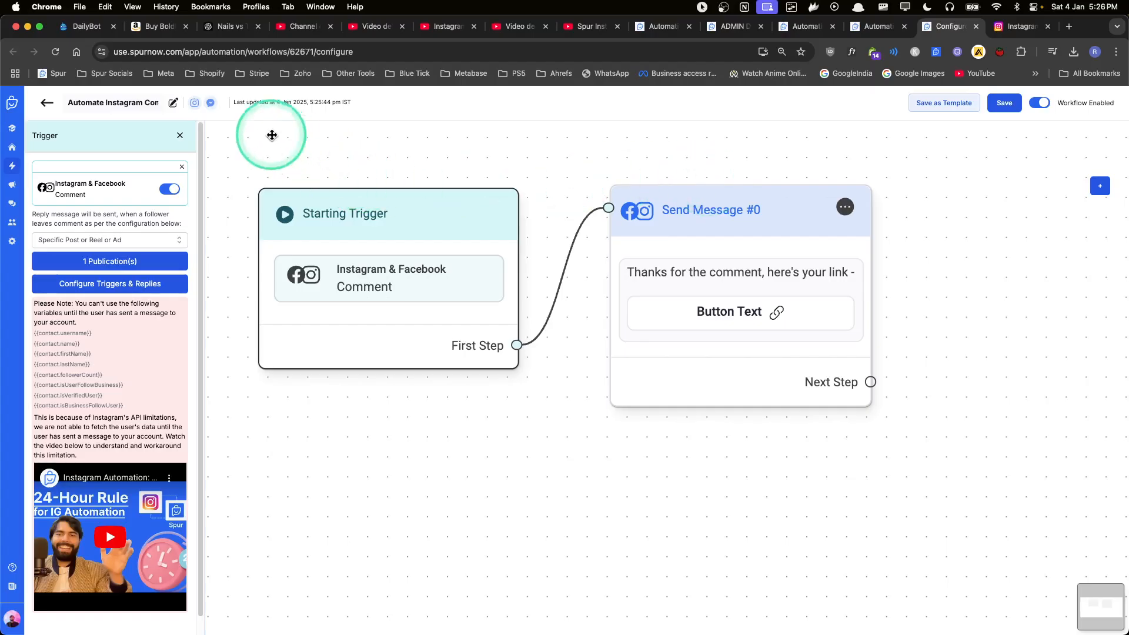
click(181, 137)
click(1007, 104)
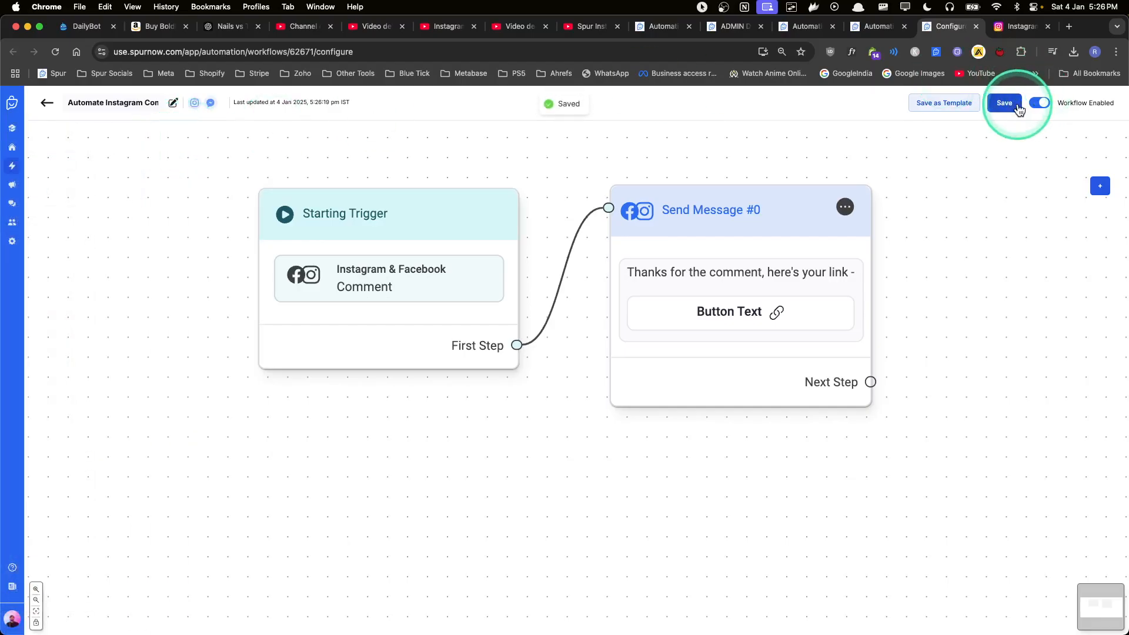